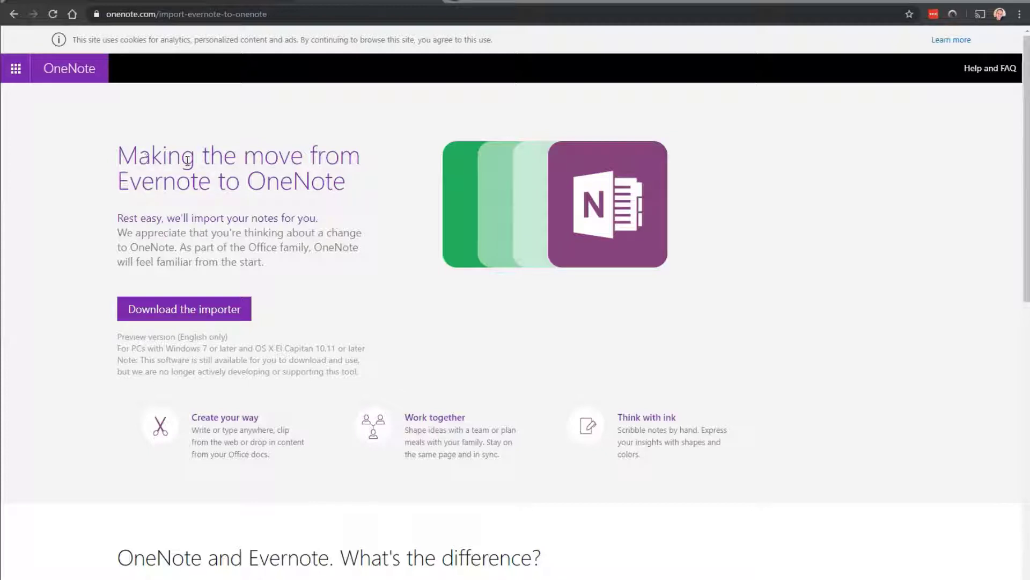
# - Download the Evernote-to-OneNote importer from the OneNote importer web page
pyautogui.click(150, 16)
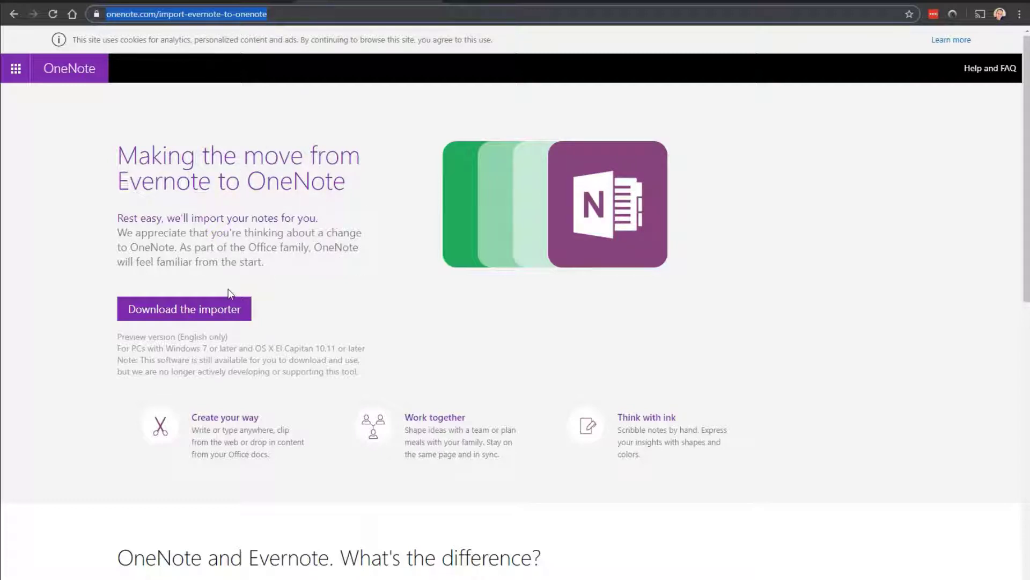
pyautogui.click(504, 451)
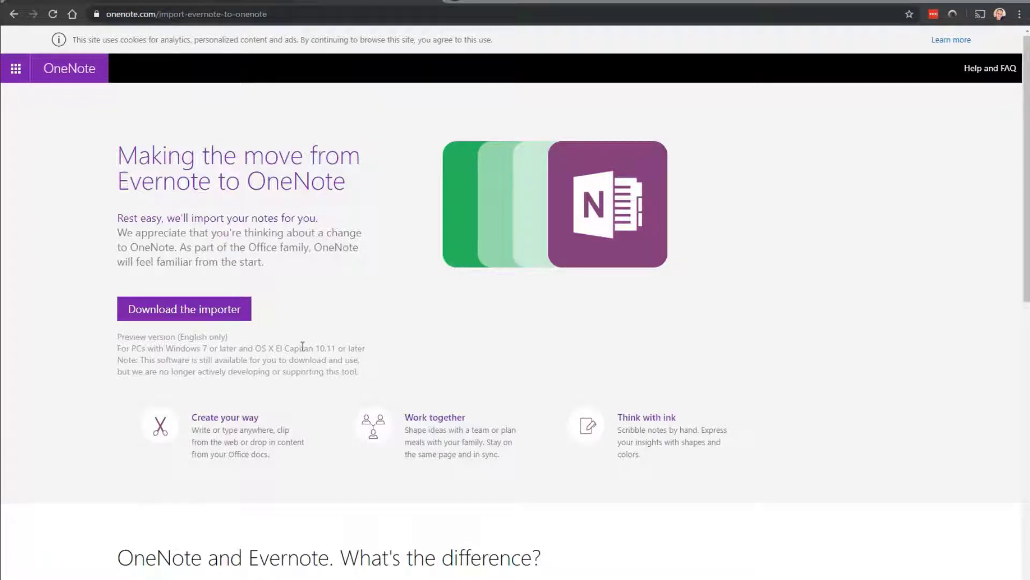
pyautogui.click(189, 312)
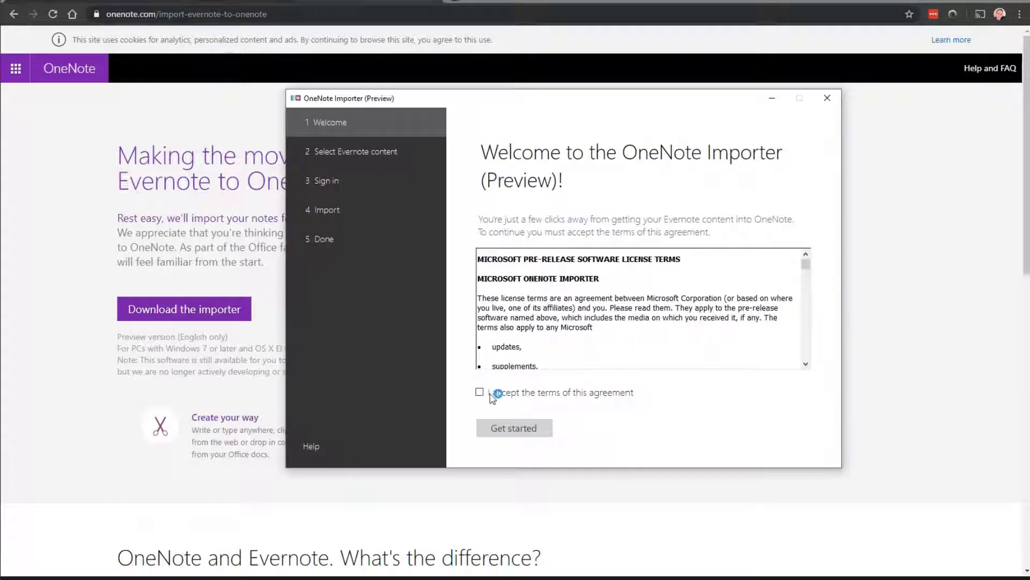
# - Accept the importer licence terms, get started, and move the importer window up-left
pyautogui.click(494, 393)
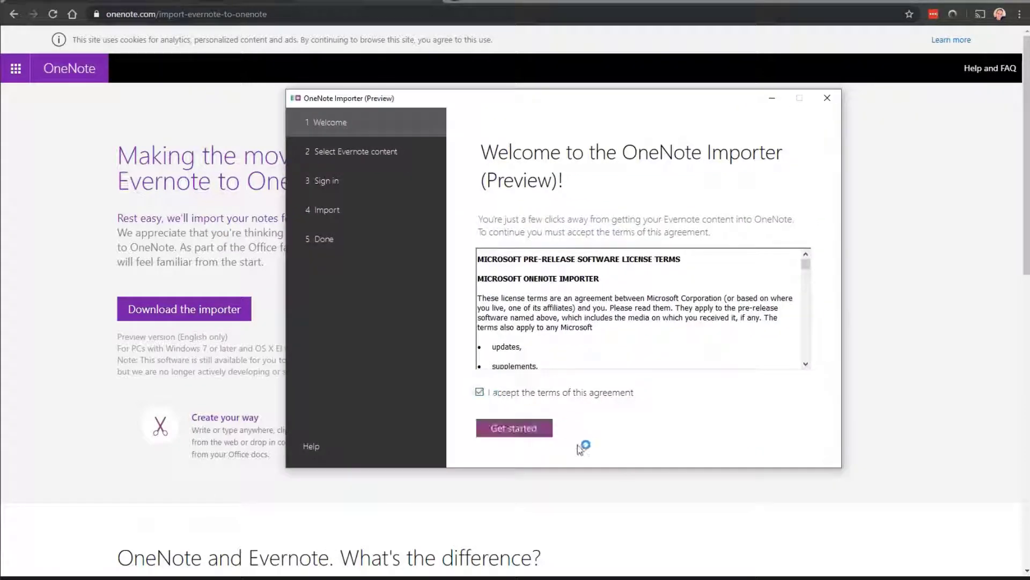
pyautogui.click(536, 428)
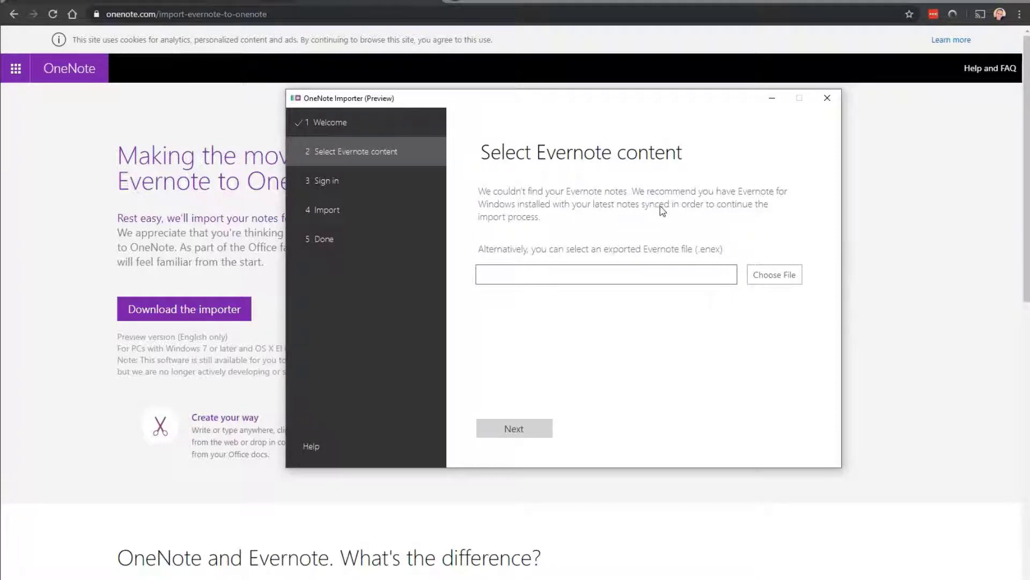
pyautogui.moveTo(537, 106); pyautogui.dragTo(454, 96)
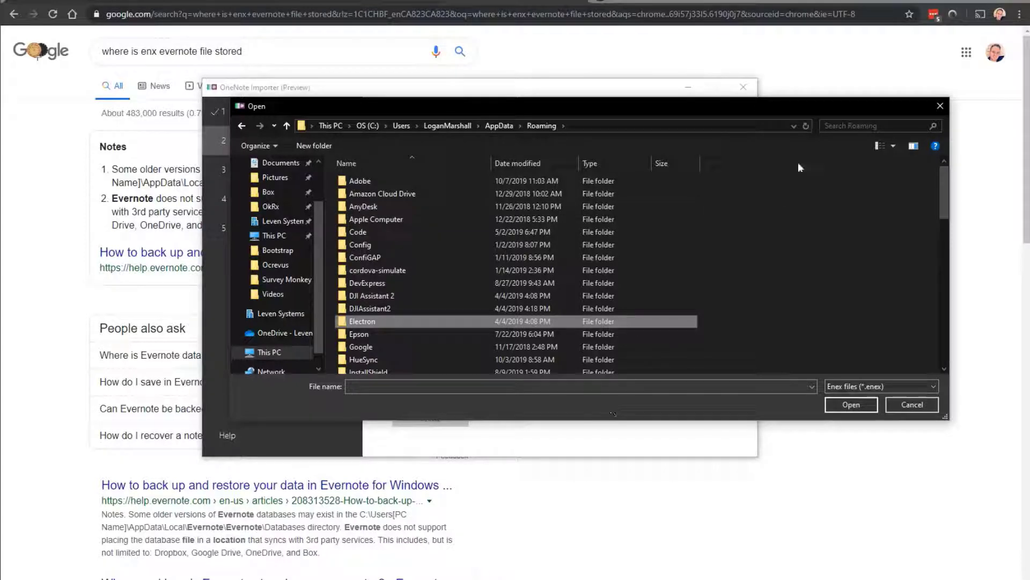
# - Dismiss the file browser and return to the importer, now listing nine detected Evernote notebooks
pyautogui.click(940, 106)
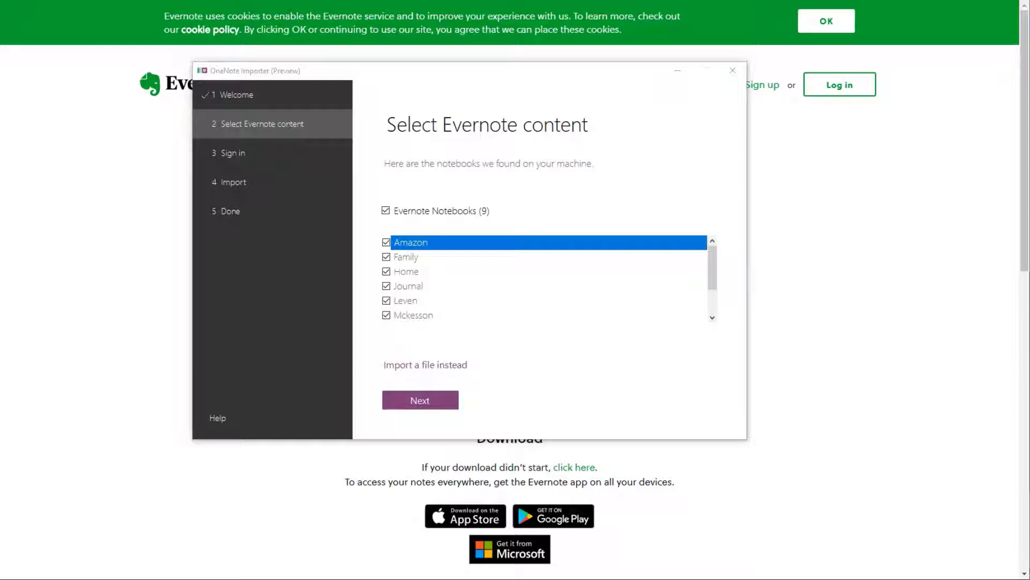
pyautogui.moveTo(488, 577)
pyautogui.click(841, 154)
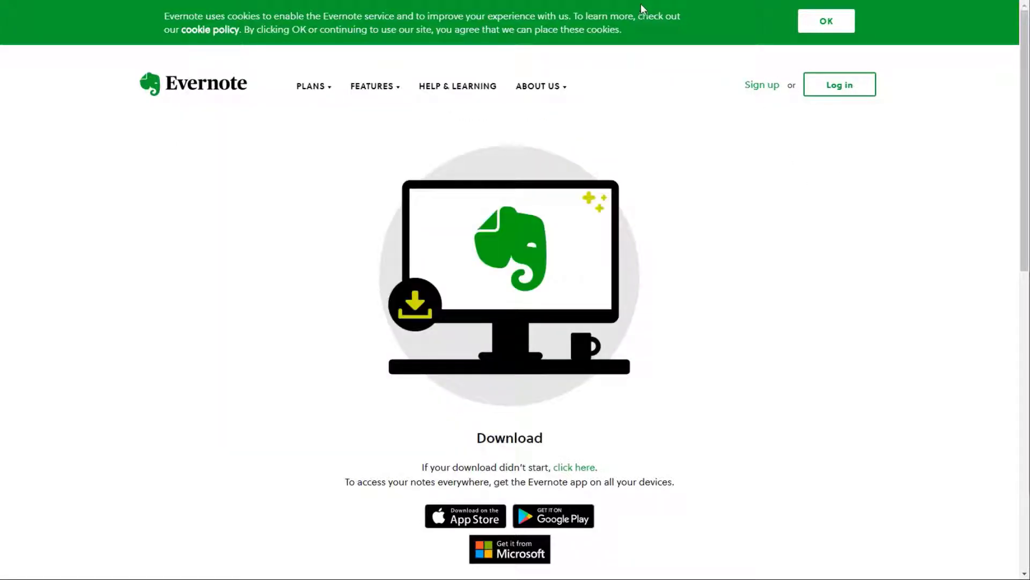
pyautogui.hotkey('alt', 'Tab')
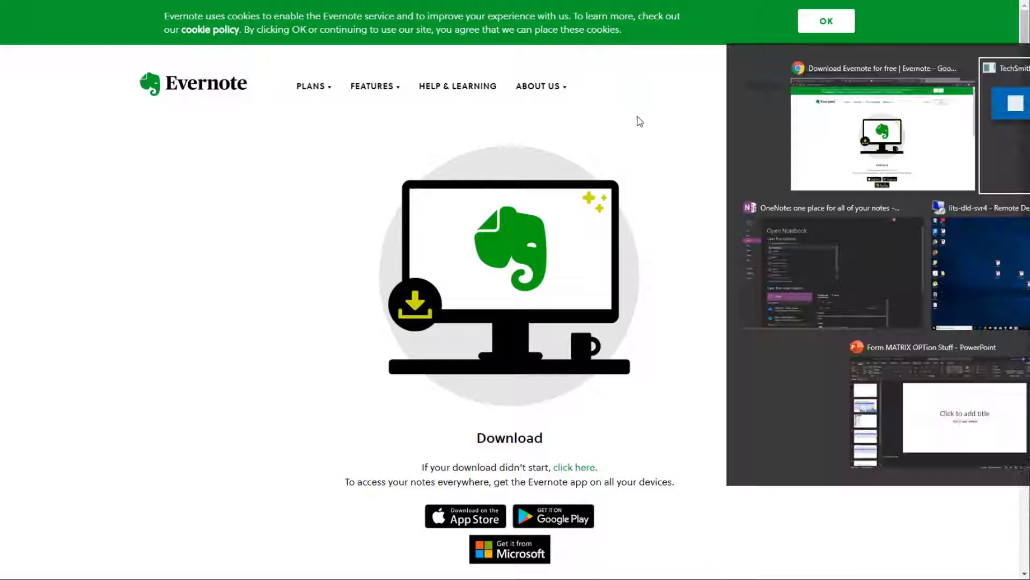
pyautogui.hotkey('alt', 'Tab')
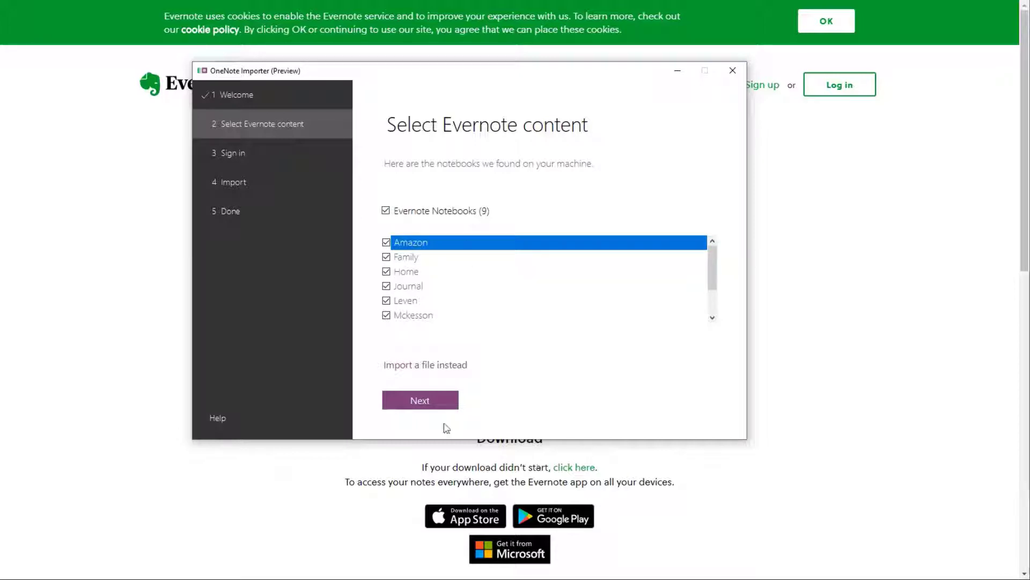
# - Continue with all nine notebooks and sign in with a personal Microsoft account
pyautogui.click(423, 408)
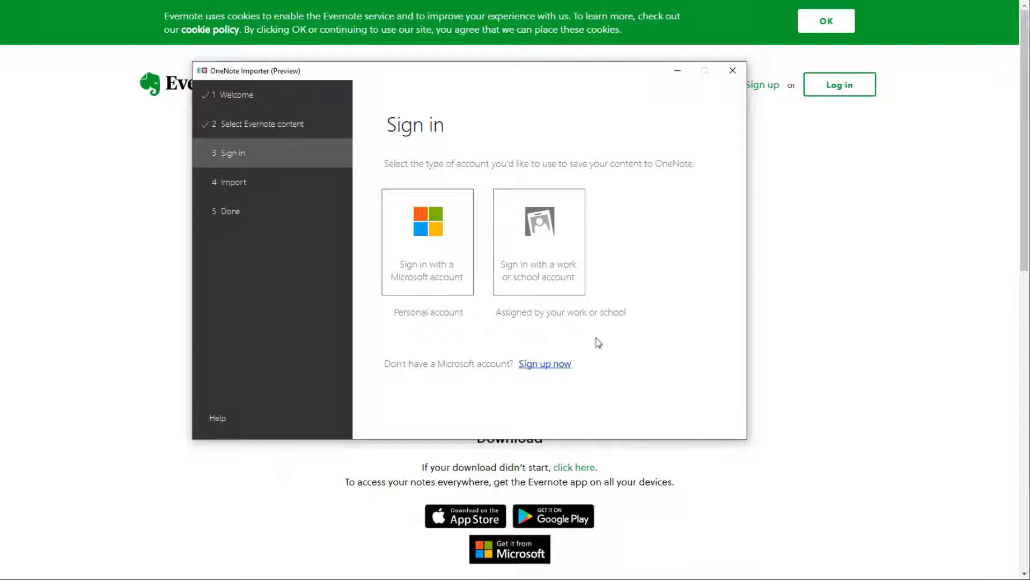
pyautogui.click(438, 256)
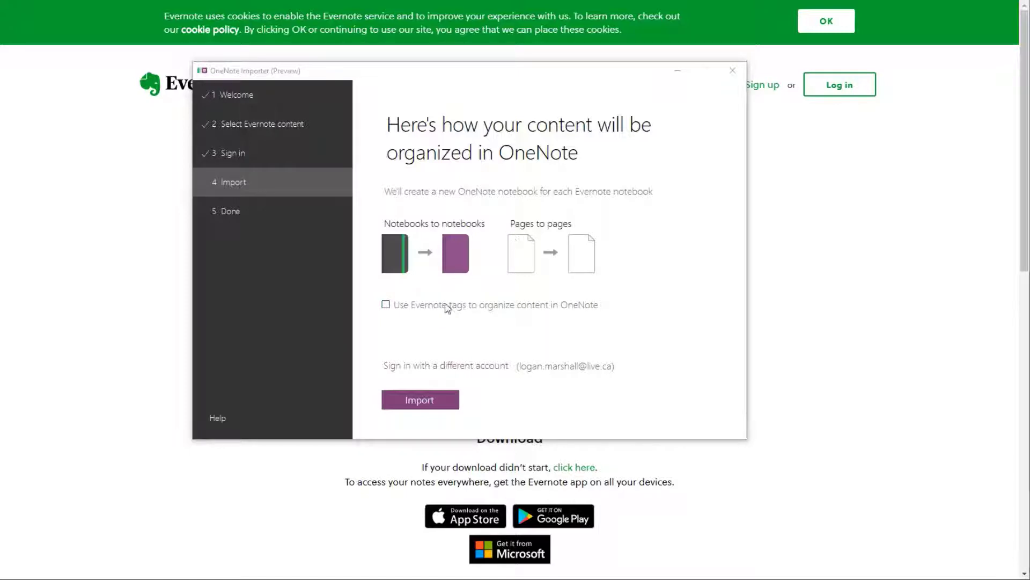
pyautogui.click(563, 257)
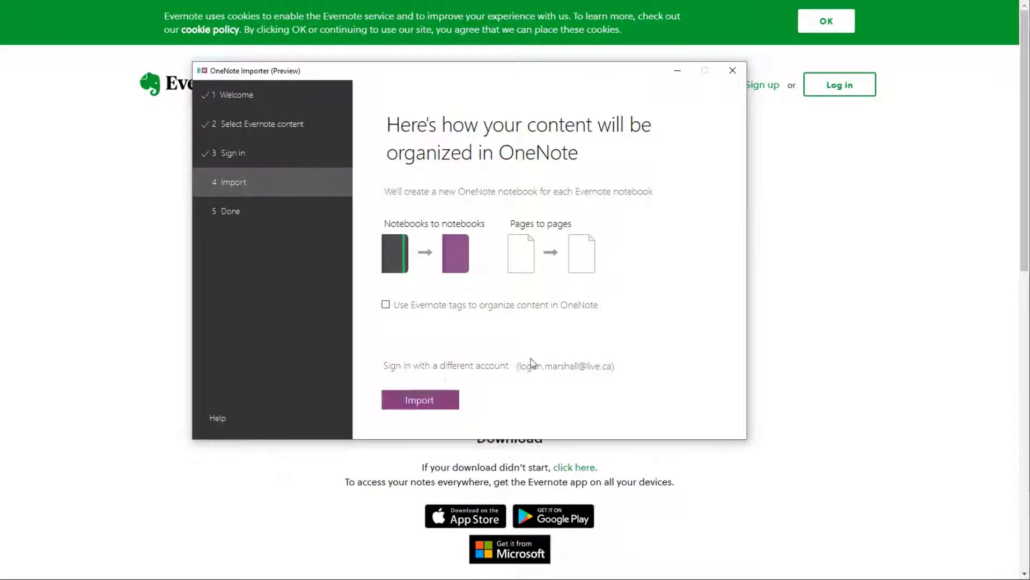
# - Run the import and wait until all 283 notes report success
pyautogui.click(431, 401)
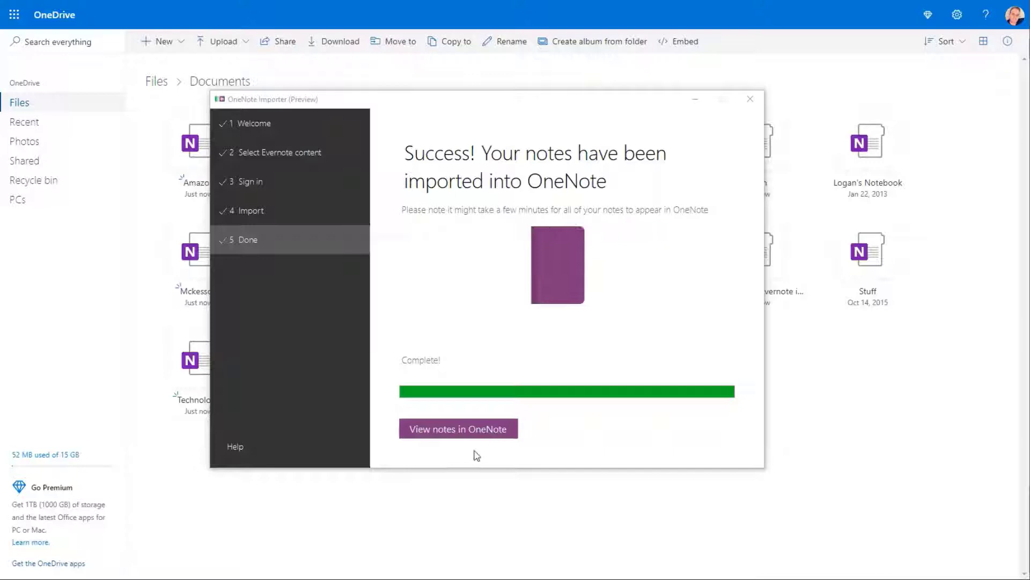
# - Close the finished importer to reveal the nine new notebooks in OneDrive Documents
pyautogui.click(750, 99)
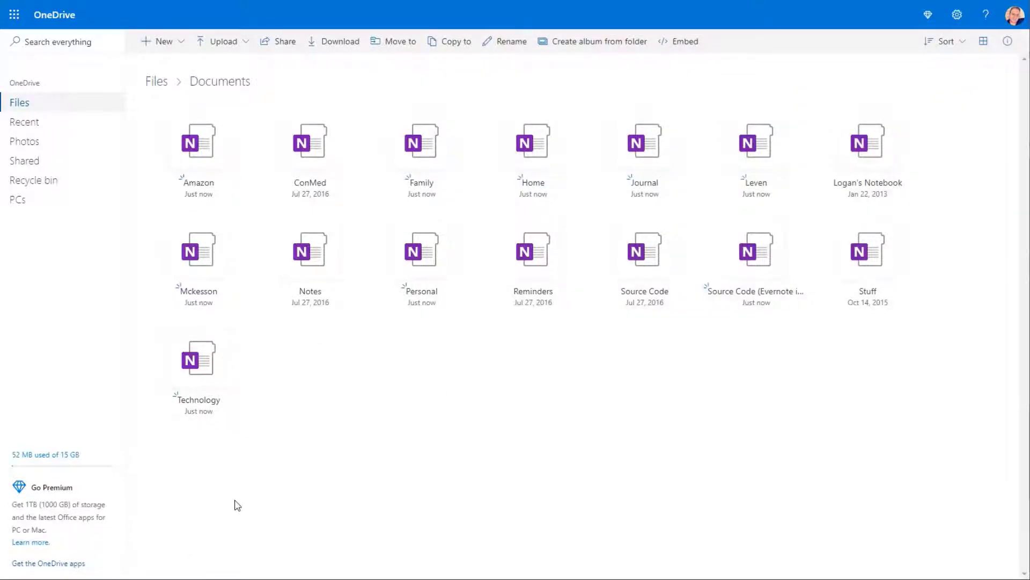
# - Launch OneNote 2016 by searching for 'one'
pyautogui.press('super')
pyautogui.write('one')
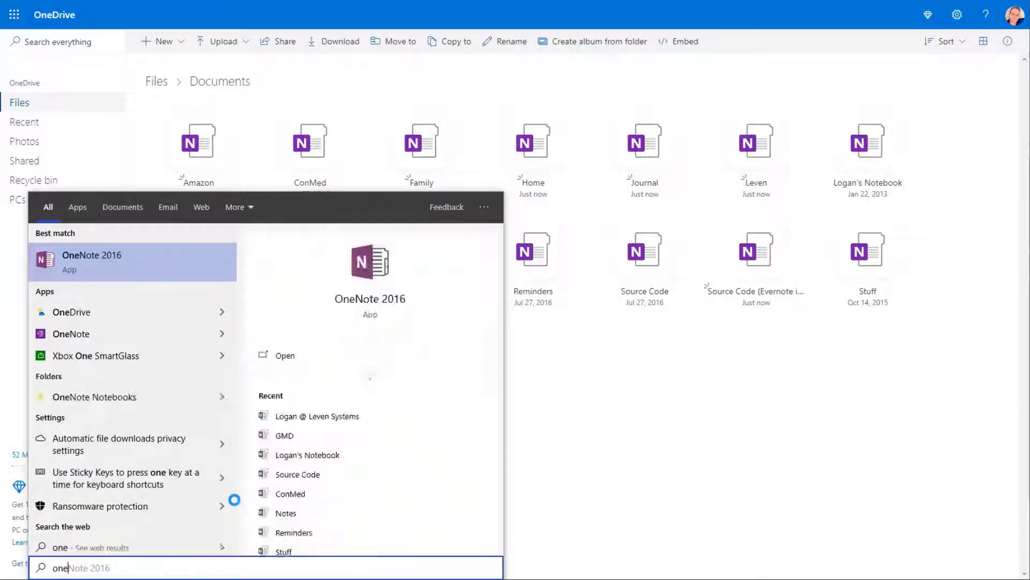
pyautogui.press('Return')
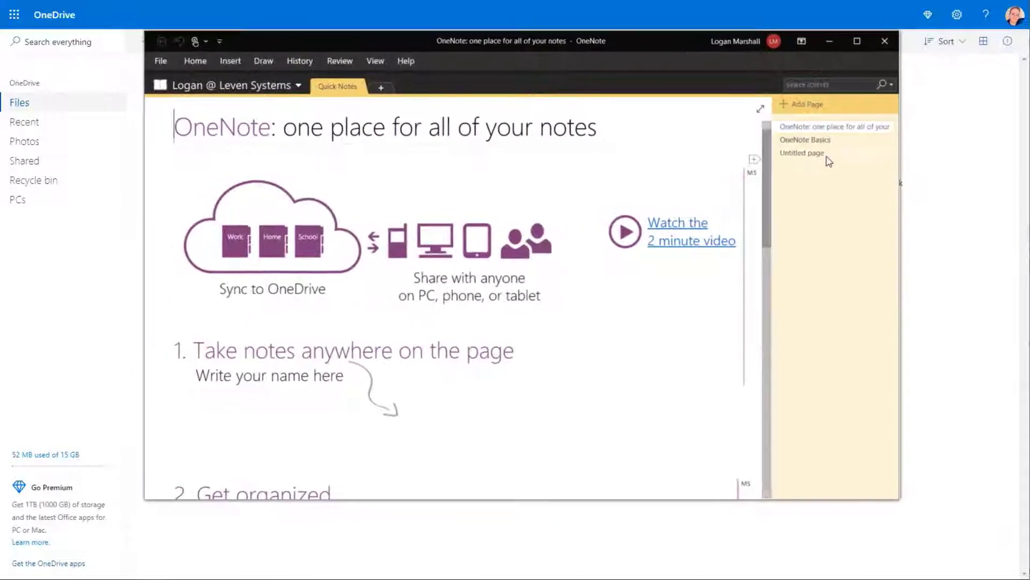
# - Browse the Open Other Notebooks list of OneDrive notebooks, then minimize OneNote
pyautogui.click(213, 88)
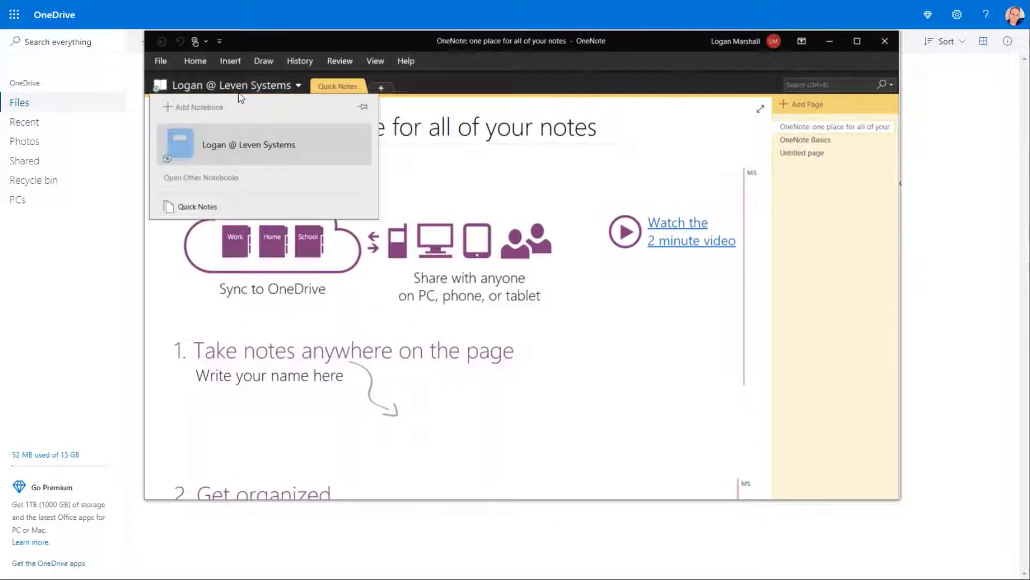
pyautogui.click(222, 181)
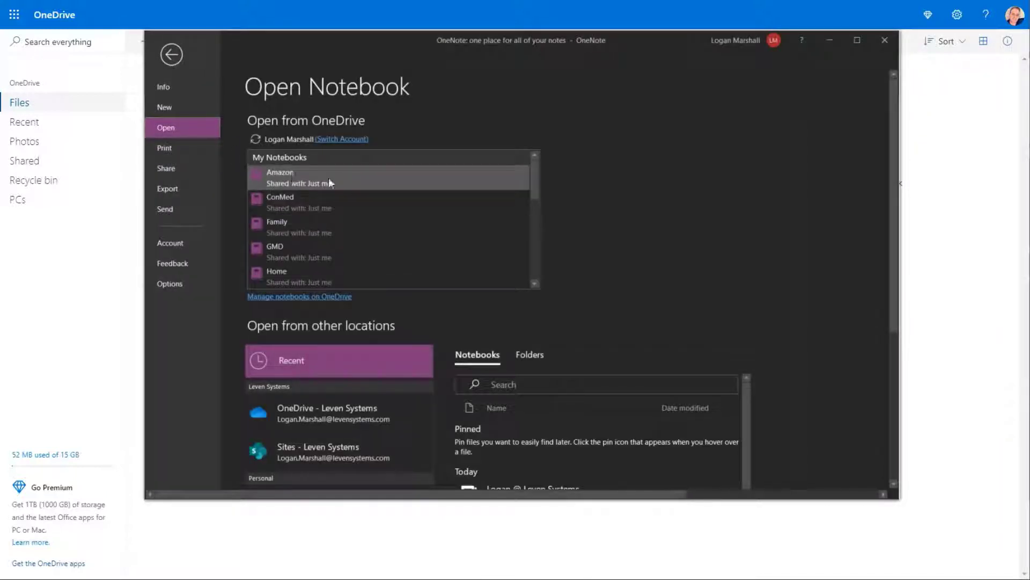
pyautogui.scroll(-2, 391, 200)
pyautogui.scroll(2, 420, 171)
pyautogui.moveTo(532, 176); pyautogui.dragTo(541, 273)
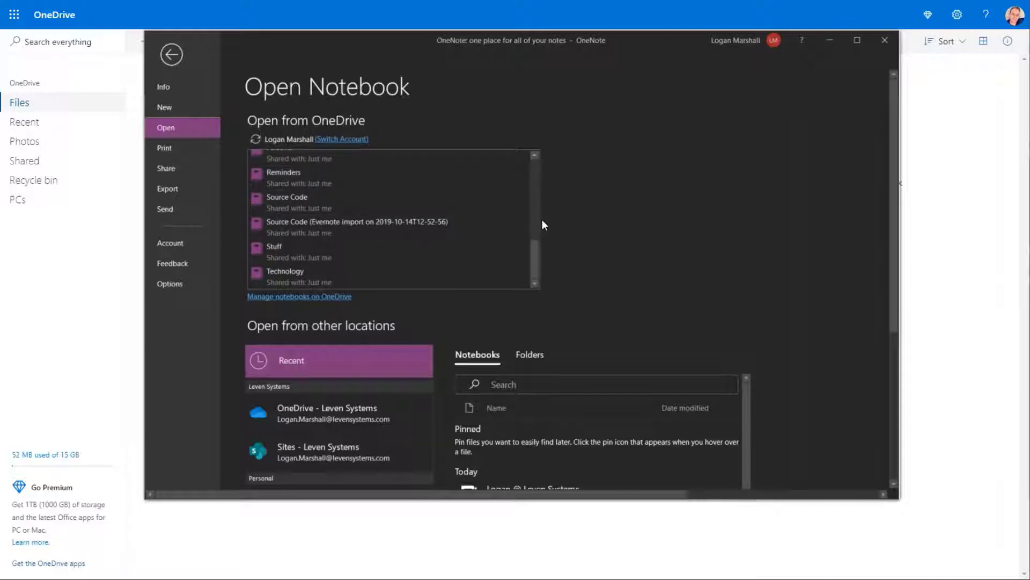
pyautogui.moveTo(535, 248); pyautogui.dragTo(528, 163)
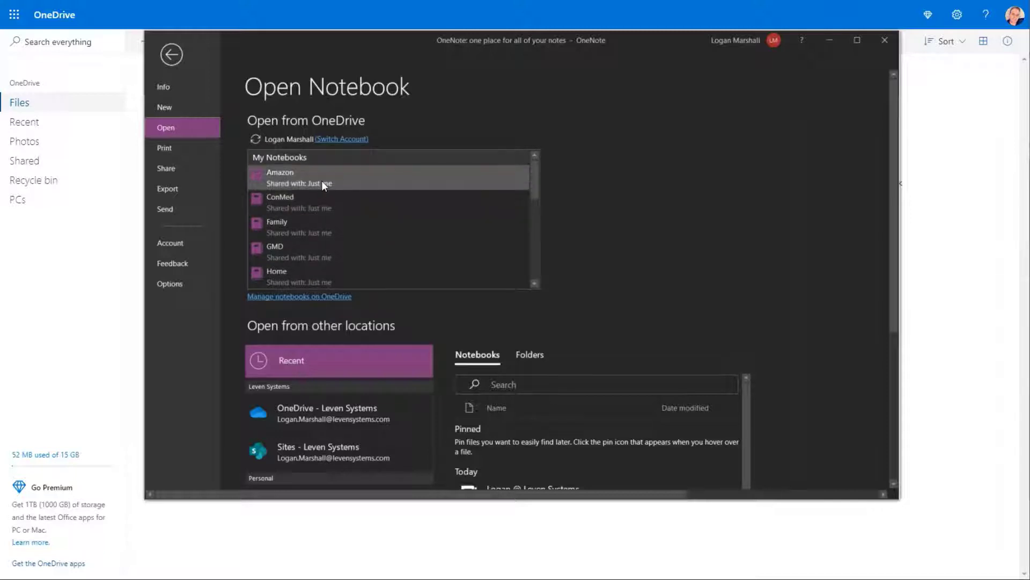
pyautogui.click(967, 210)
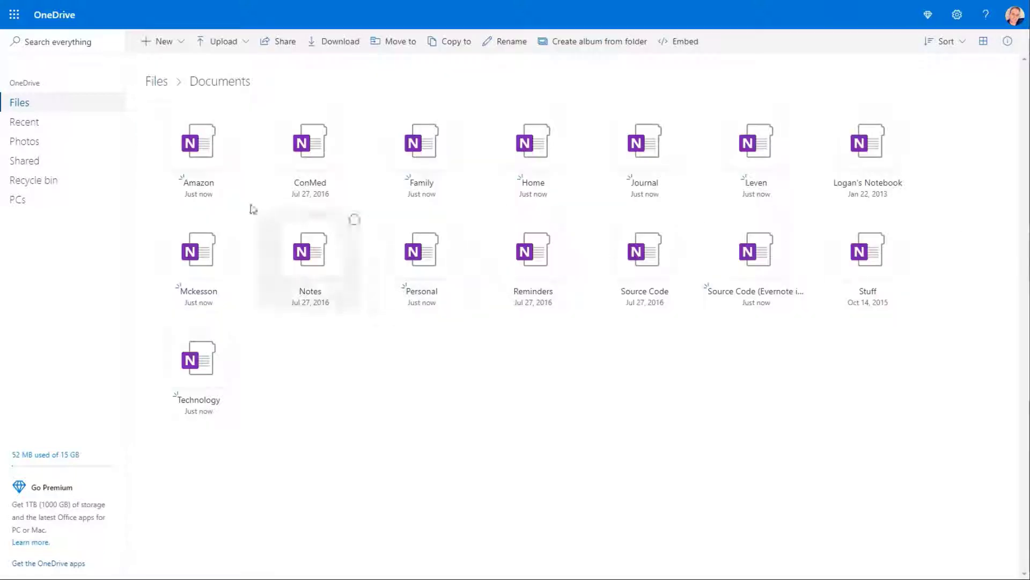
# - Sort the Documents folder by Modified in descending order, then switch back to OneNote
pyautogui.click(938, 42)
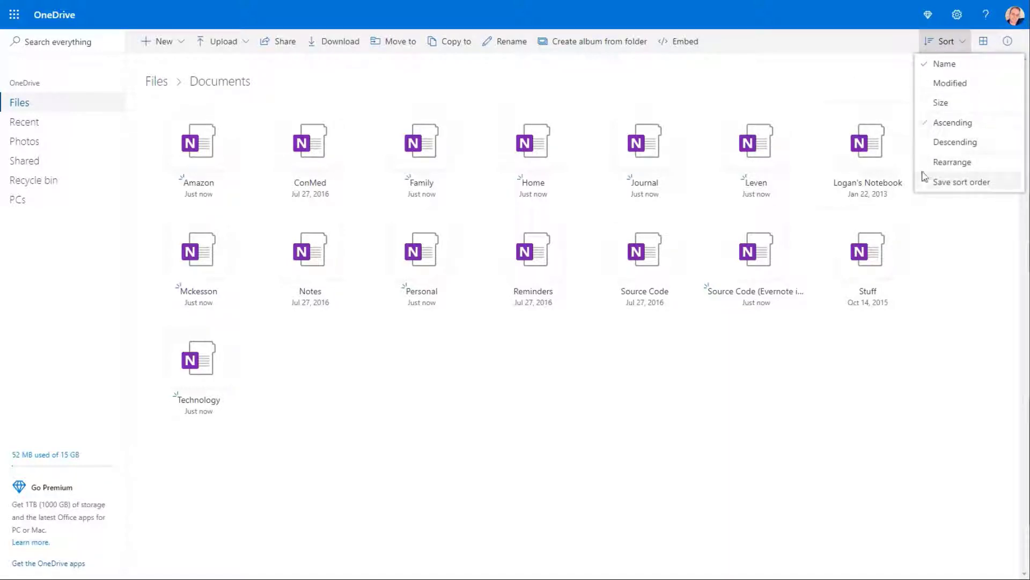
pyautogui.click(962, 86)
pyautogui.click(950, 43)
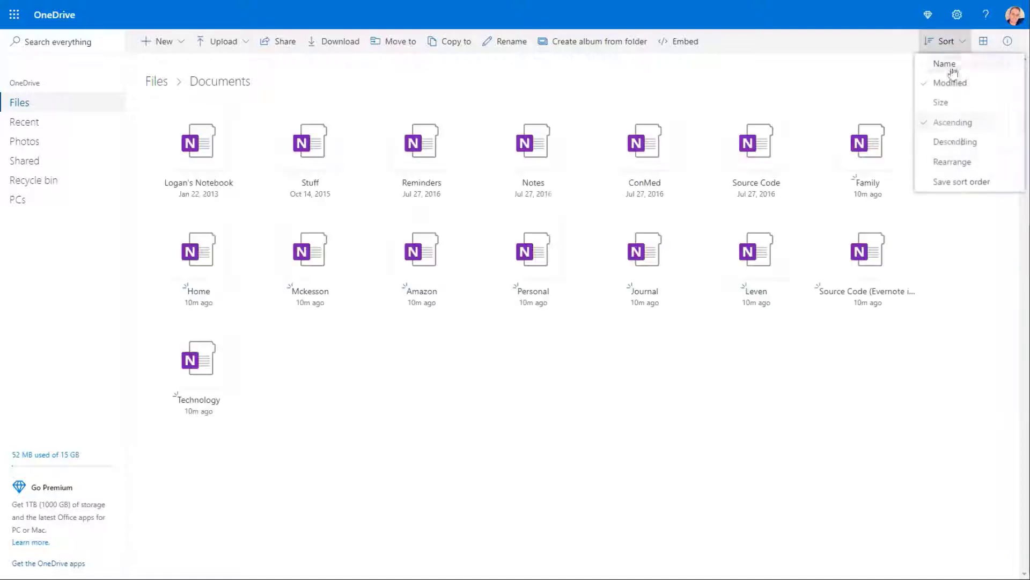
pyautogui.click(955, 141)
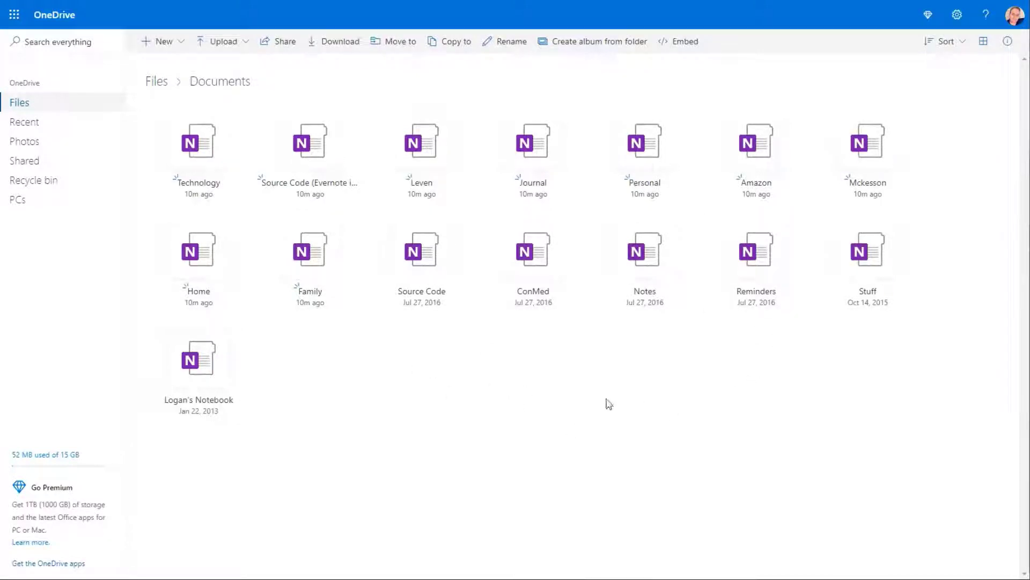
pyautogui.hotkey('alt', 'Tab')
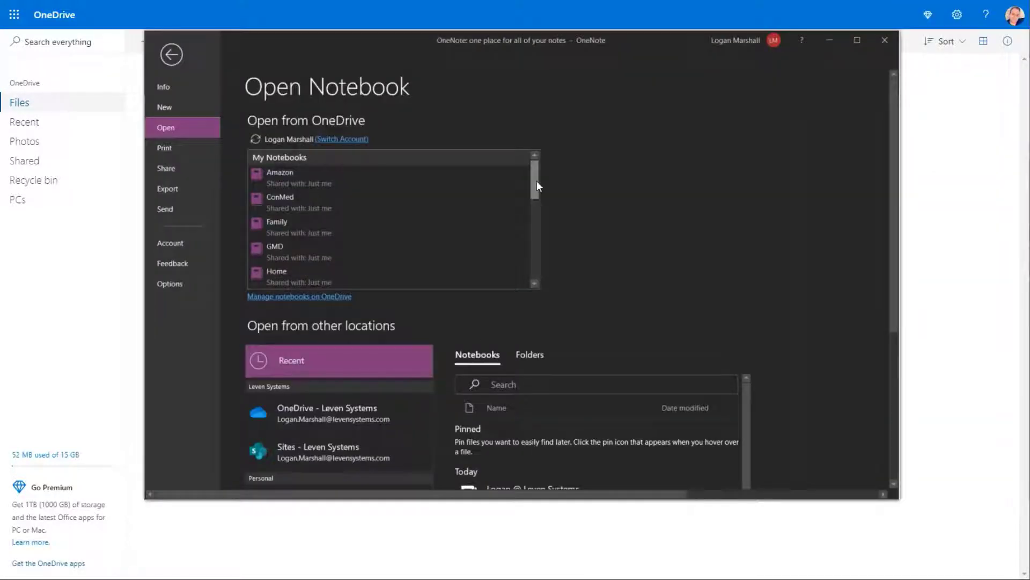
# - Open the imported Amazon notebook and look through its page list
pyautogui.click(283, 181)
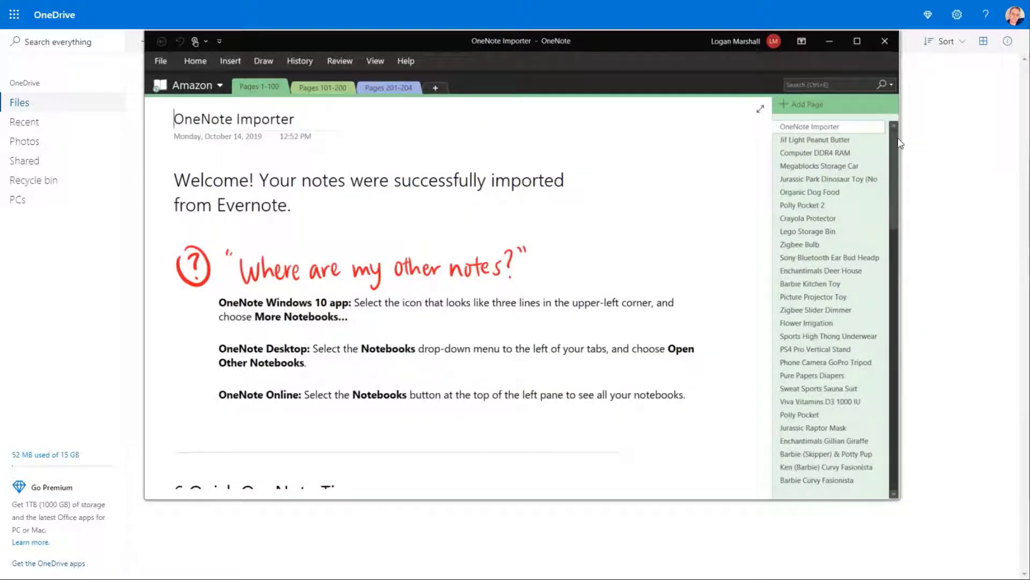
pyautogui.click(891, 269)
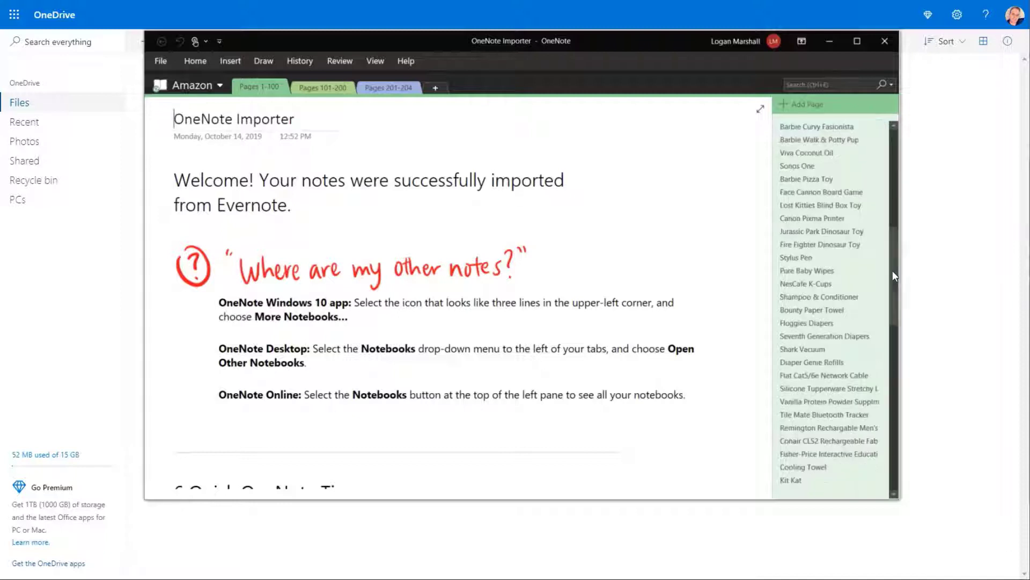
pyautogui.click(893, 416)
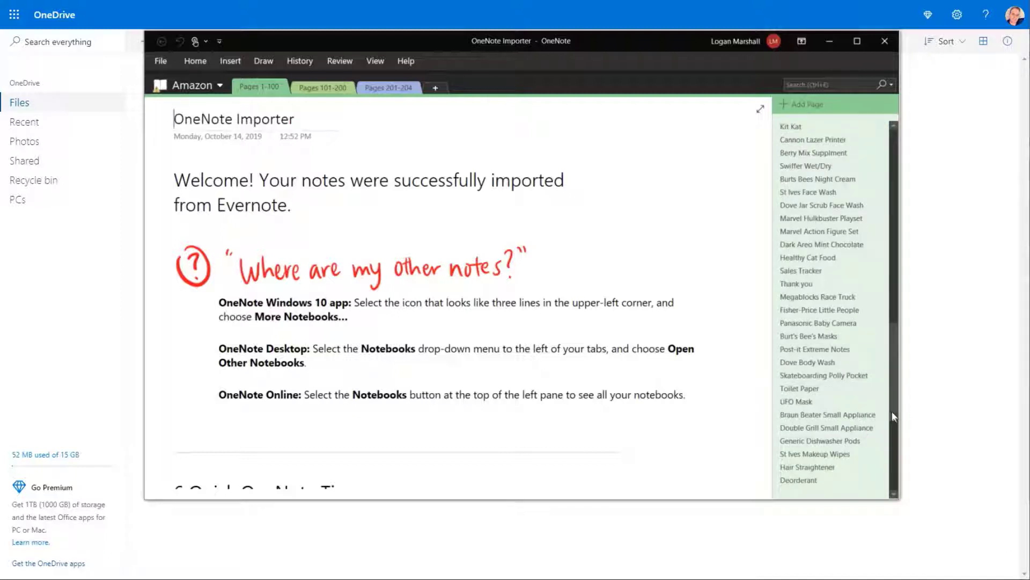
pyautogui.click(894, 435)
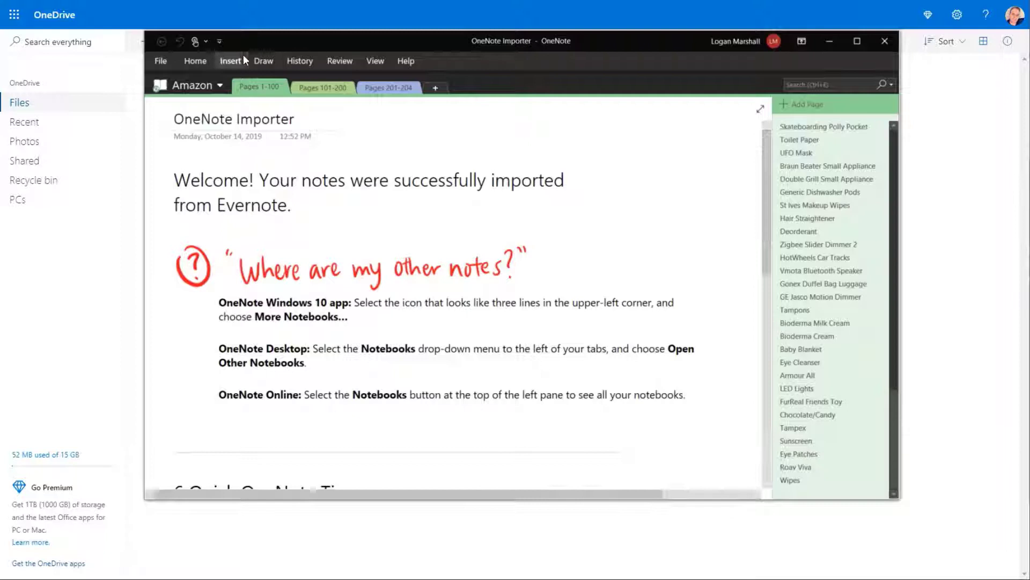
# - View the Pages 101-200, 201-204 and 1-100 sections, then close OneNote
pyautogui.click(327, 88)
pyautogui.click(400, 88)
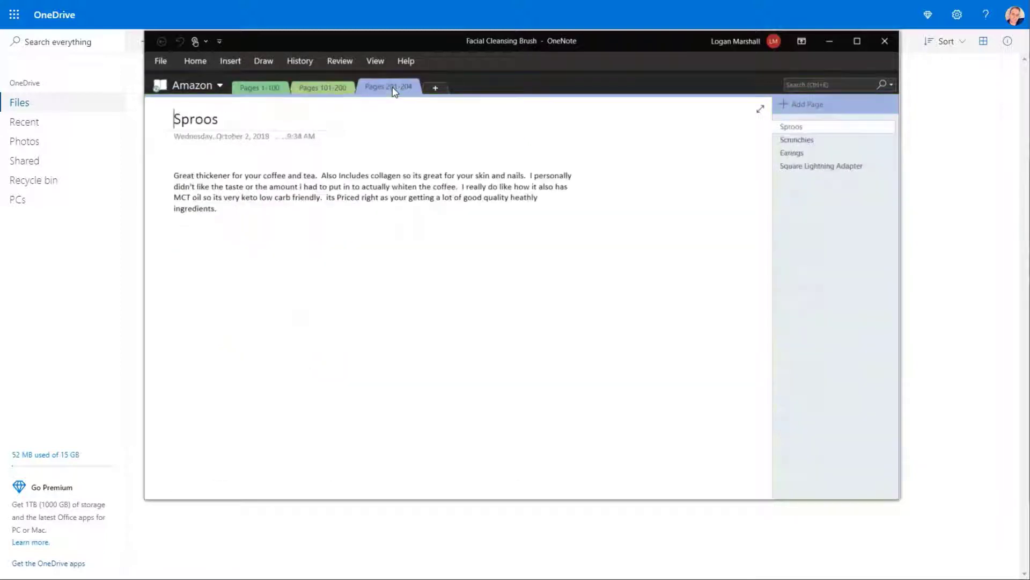
pyautogui.click(335, 87)
pyautogui.click(263, 87)
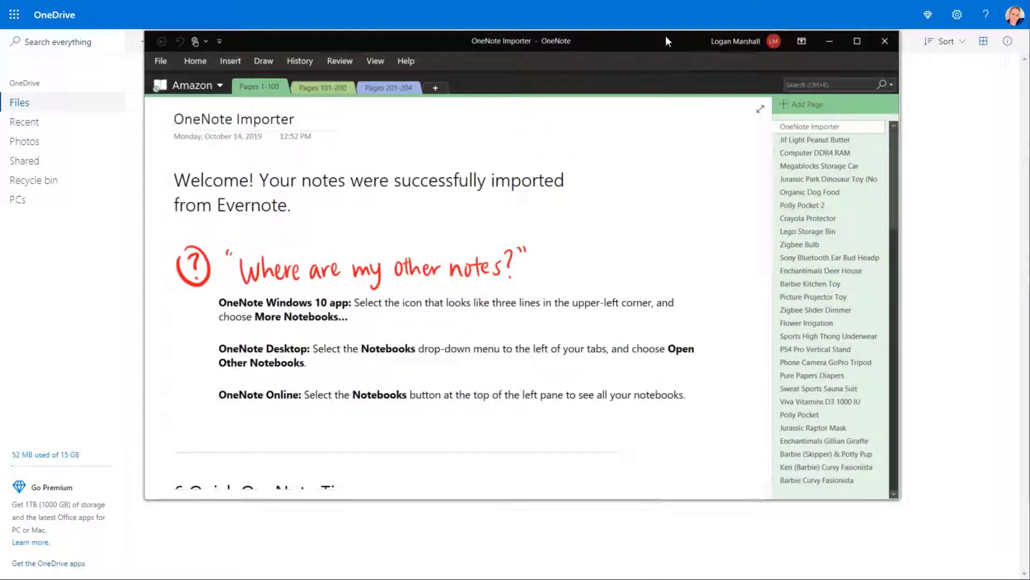
pyautogui.hotkey('alt', 'F4')
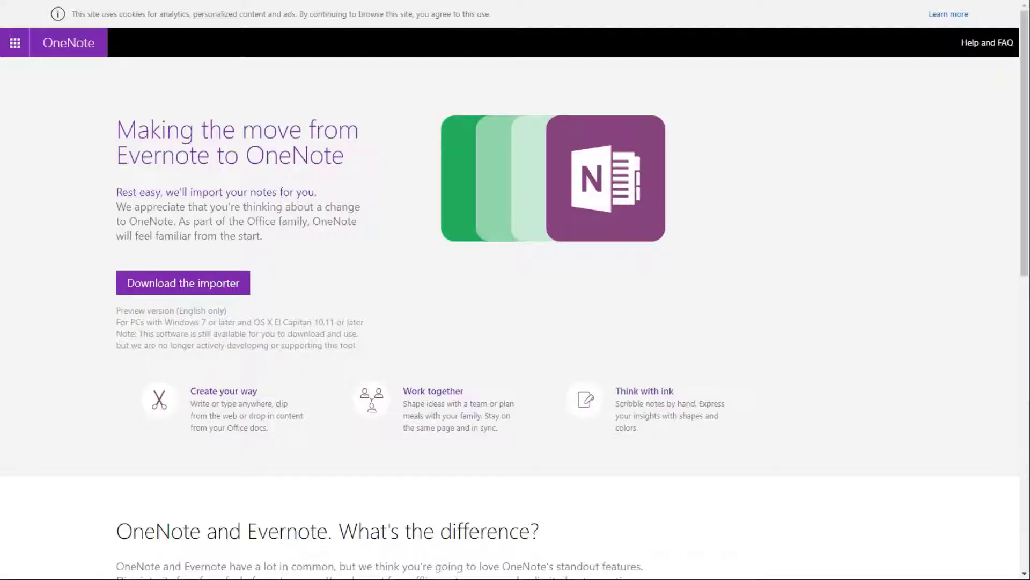